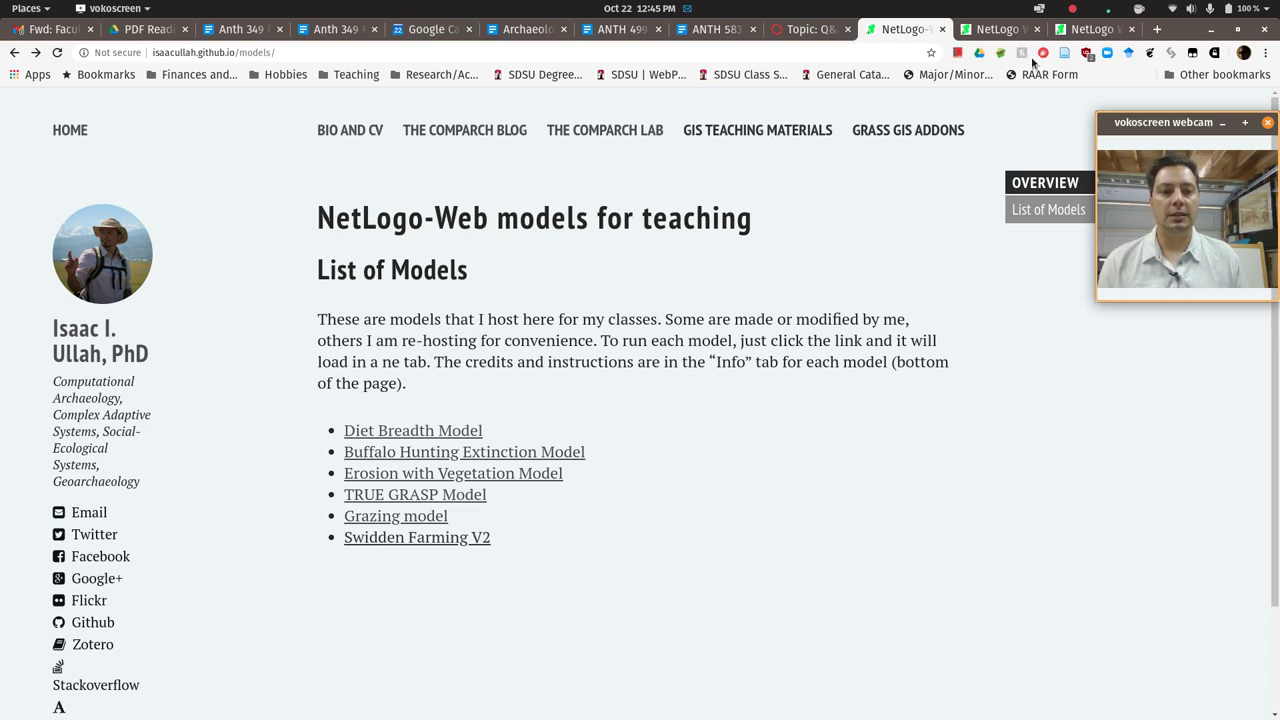
# - Switch to the Grazing model and set cow-number to 18
pyautogui.click(1006, 32)
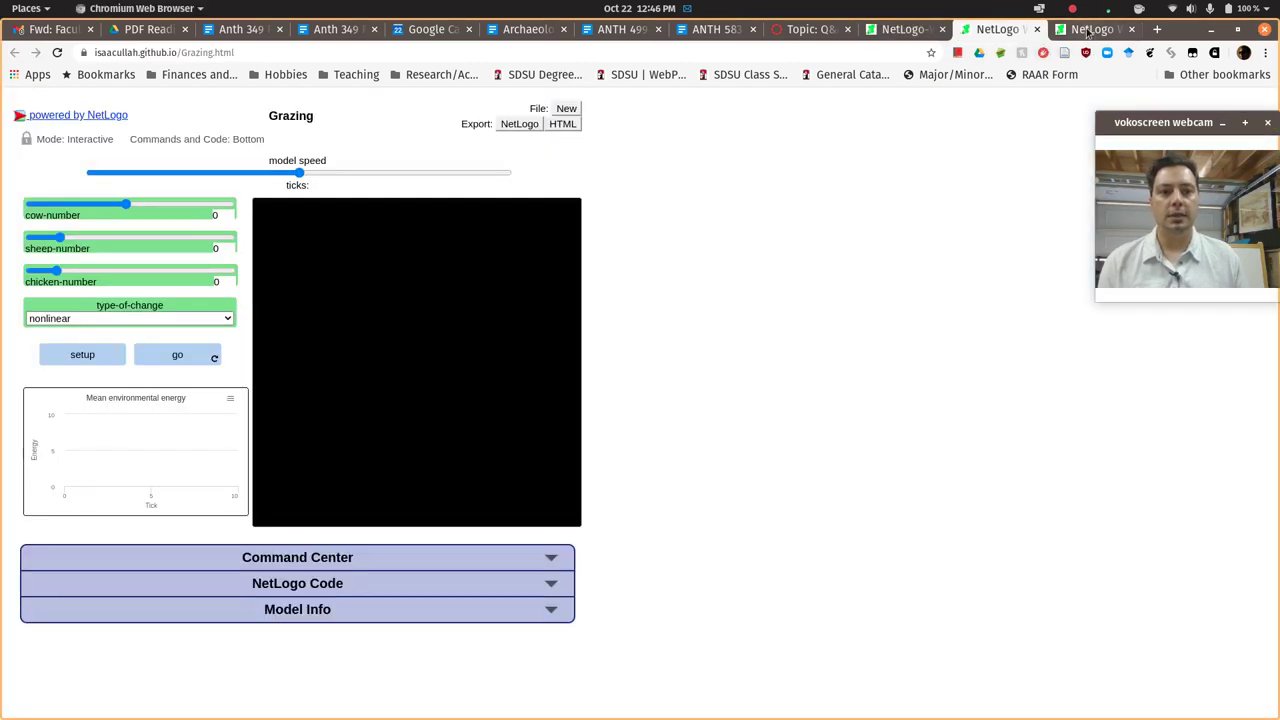
pyautogui.click(1088, 32)
pyautogui.click(995, 33)
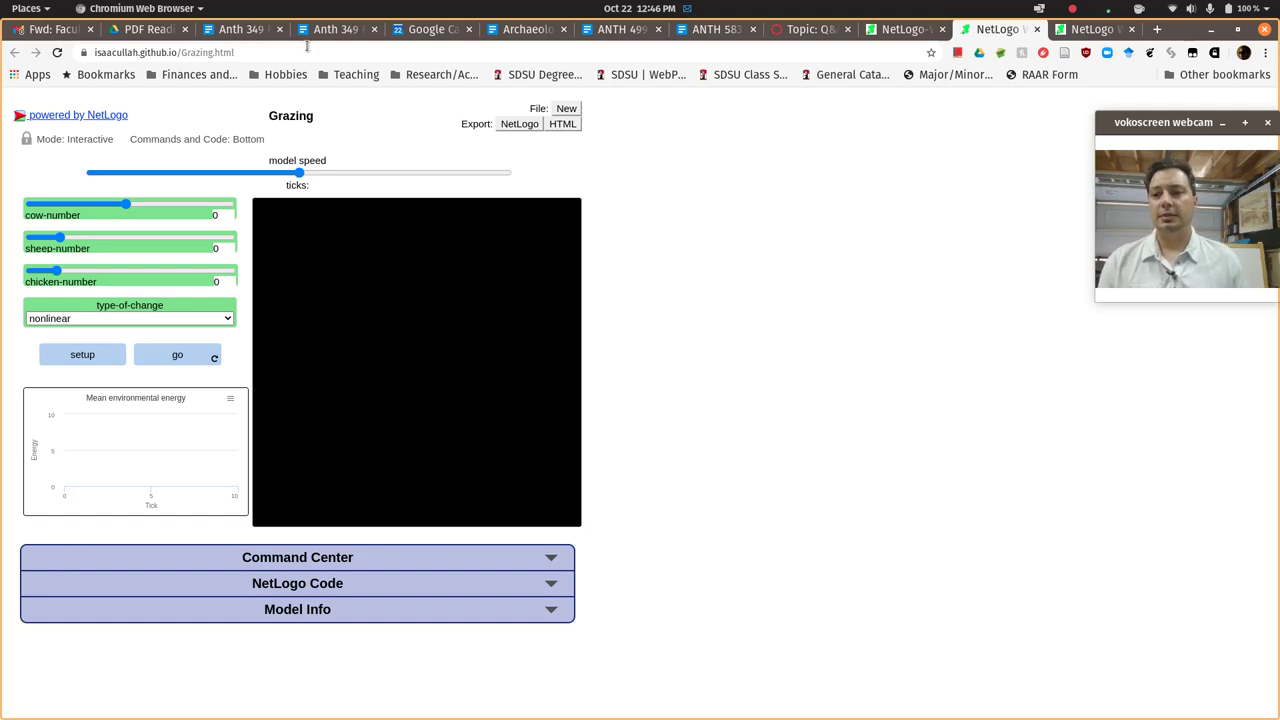
pyautogui.moveTo(127, 205); pyautogui.dragTo(102, 206)
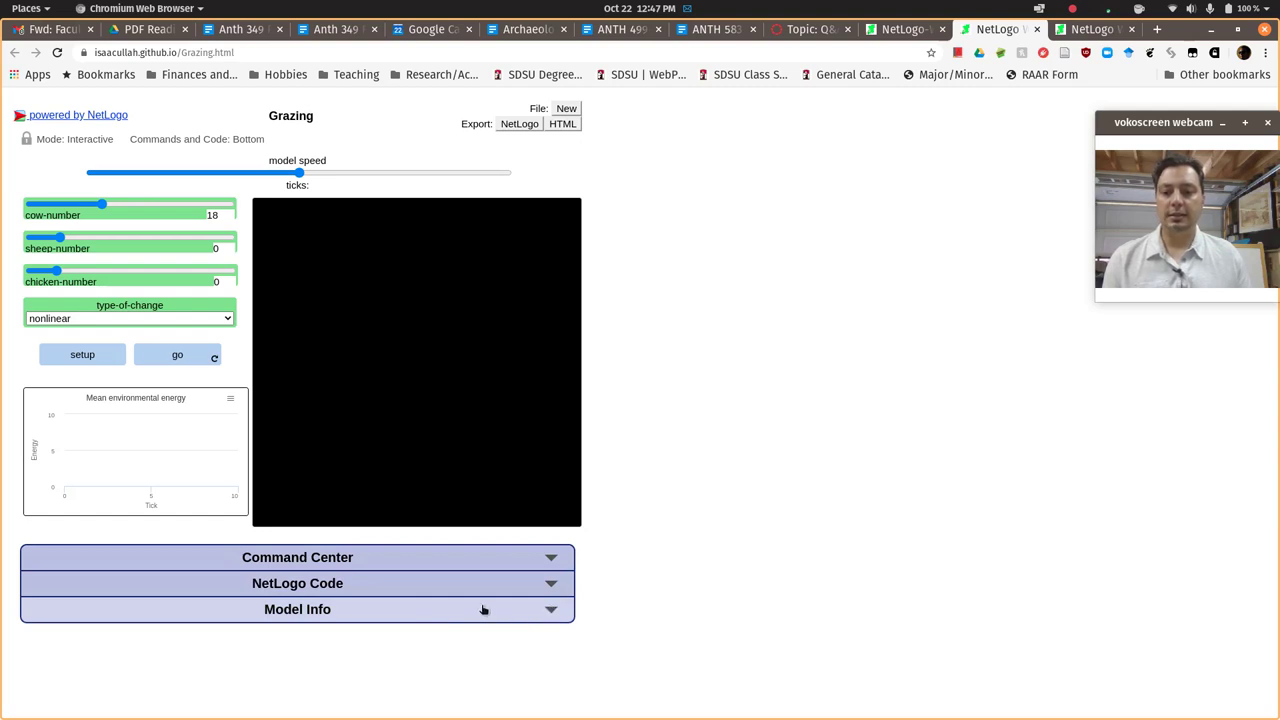
# - Expand the Grazing Model Info and read through its description, returning to the top
pyautogui.click(548, 612)
pyautogui.scroll(-6, 686, 489)
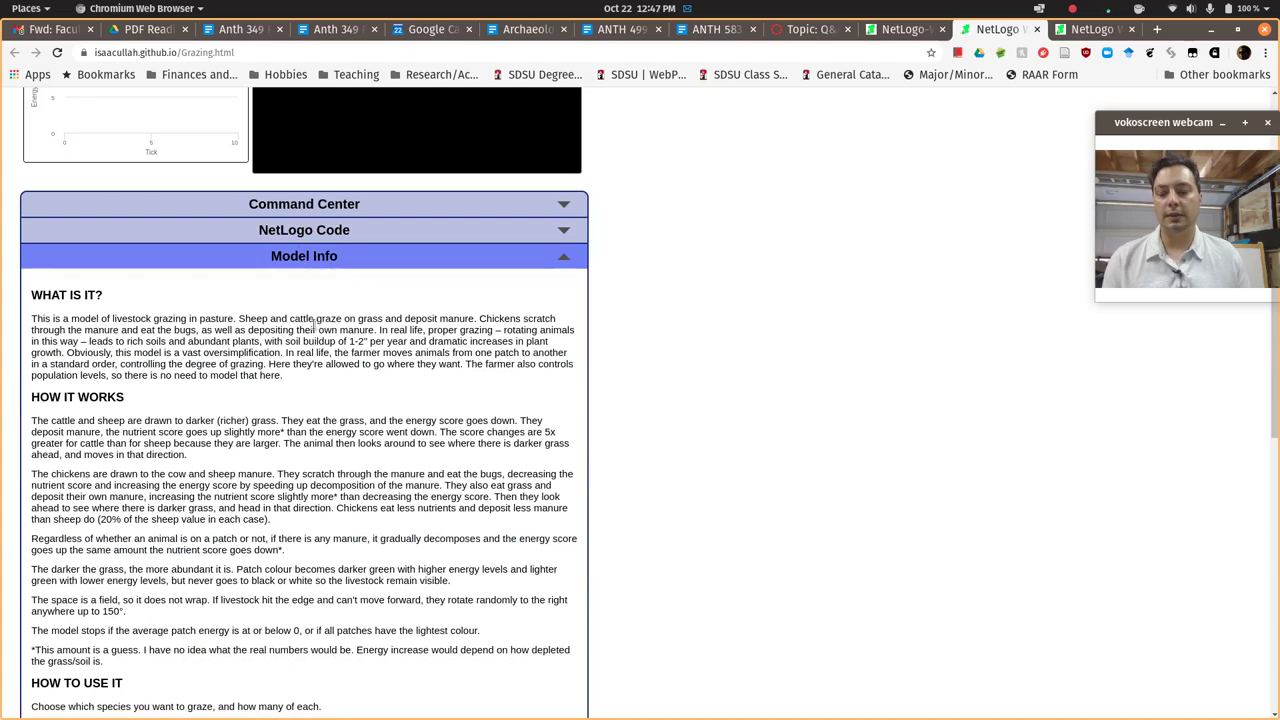
pyautogui.scroll(-3, 158, 330)
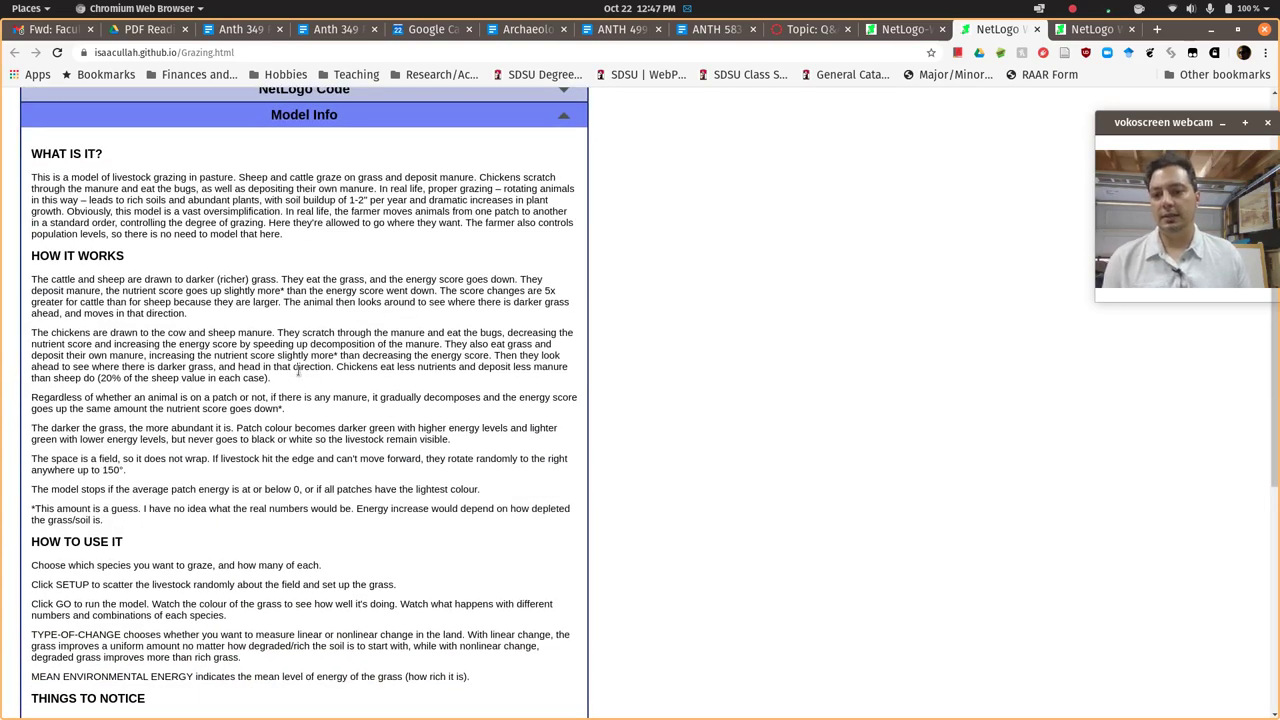
pyautogui.scroll(-5, 222, 589)
pyautogui.scroll(-2, 332, 519)
pyautogui.scroll(8, 275, 592)
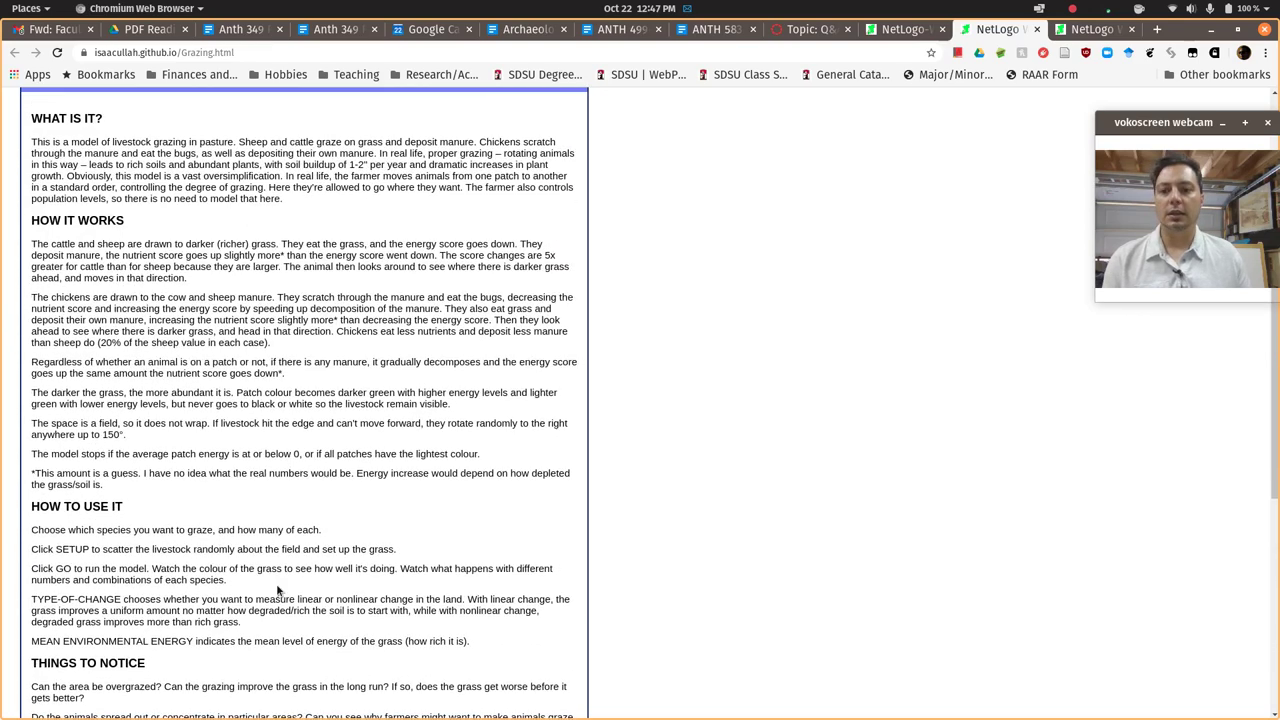
pyautogui.scroll(2, 364, 443)
pyautogui.scroll(7, 352, 440)
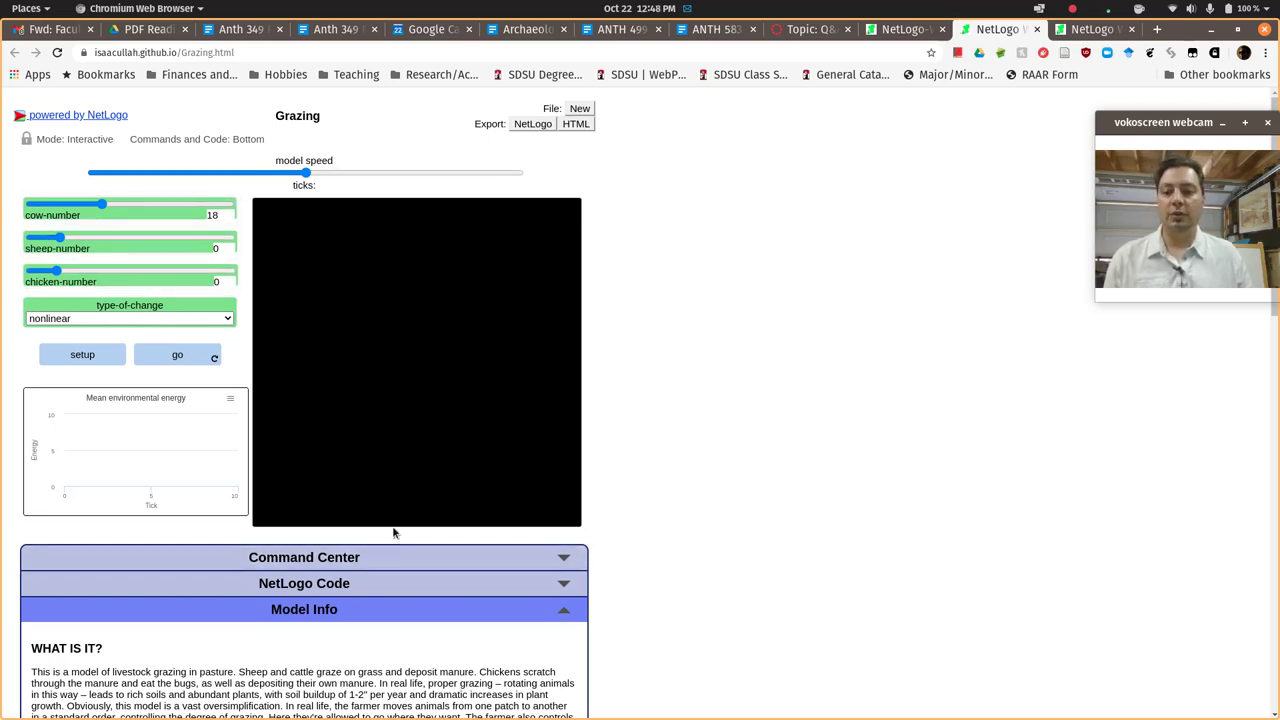
# - Keep type-of-change nonlinear and set 22 sheep, 13 chickens and 3 cows
pyautogui.scroll(-5, 194, 608)
pyautogui.scroll(-4, 399, 611)
pyautogui.scroll(9, 337, 483)
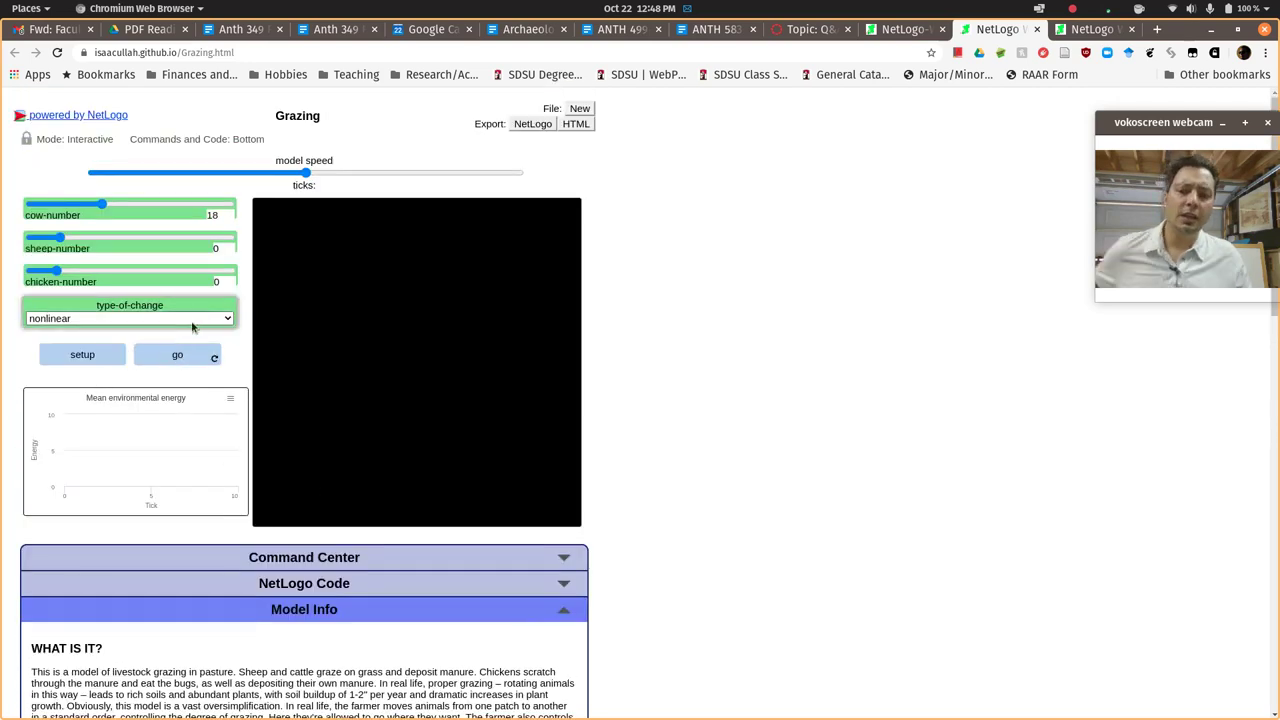
pyautogui.click(177, 320)
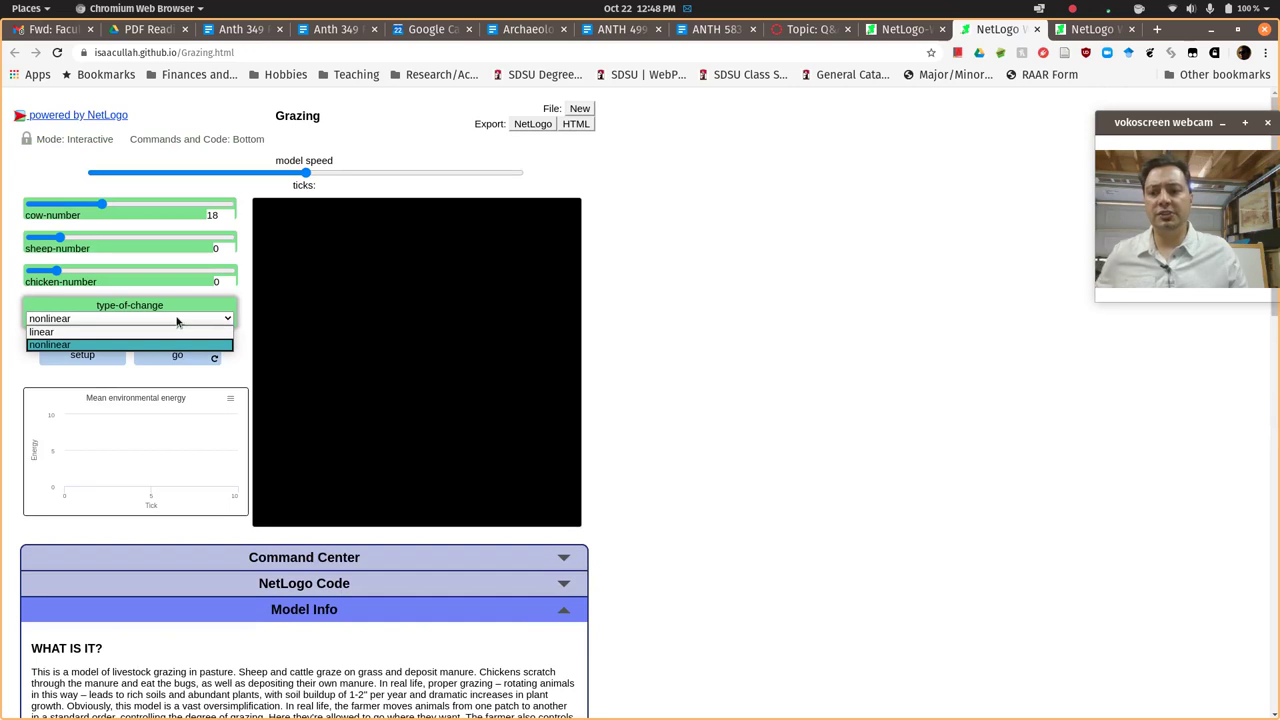
pyautogui.click(646, 310)
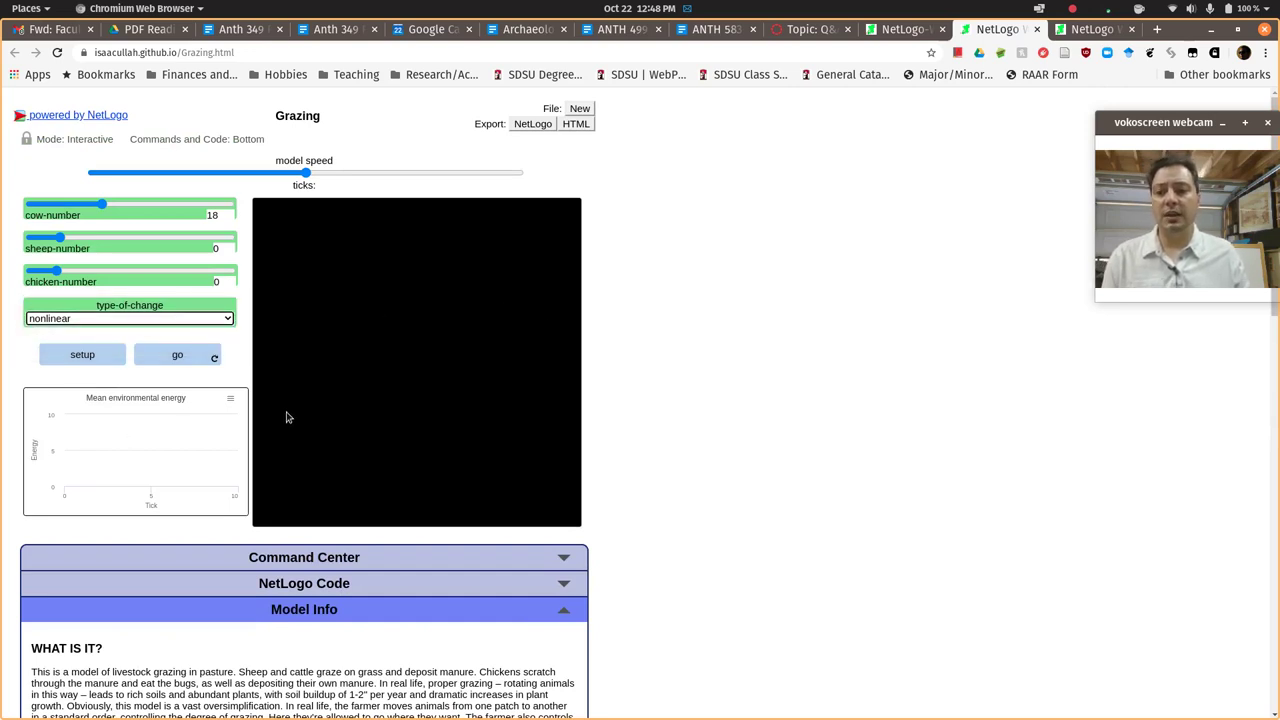
pyautogui.moveTo(80, 243); pyautogui.dragTo(31, 271)
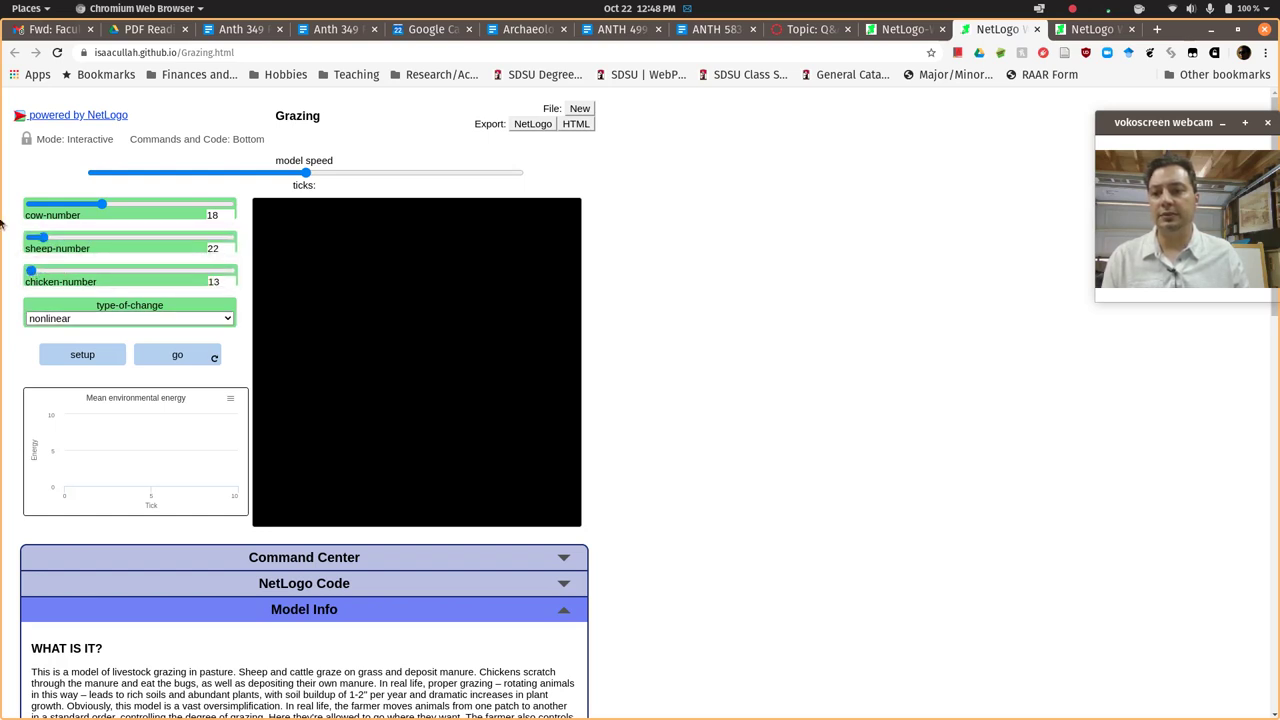
pyautogui.moveTo(65, 205); pyautogui.dragTo(41, 205)
# - Set up the pasture and run the Grazing simulation, stopping at tick 292
pyautogui.click(100, 355)
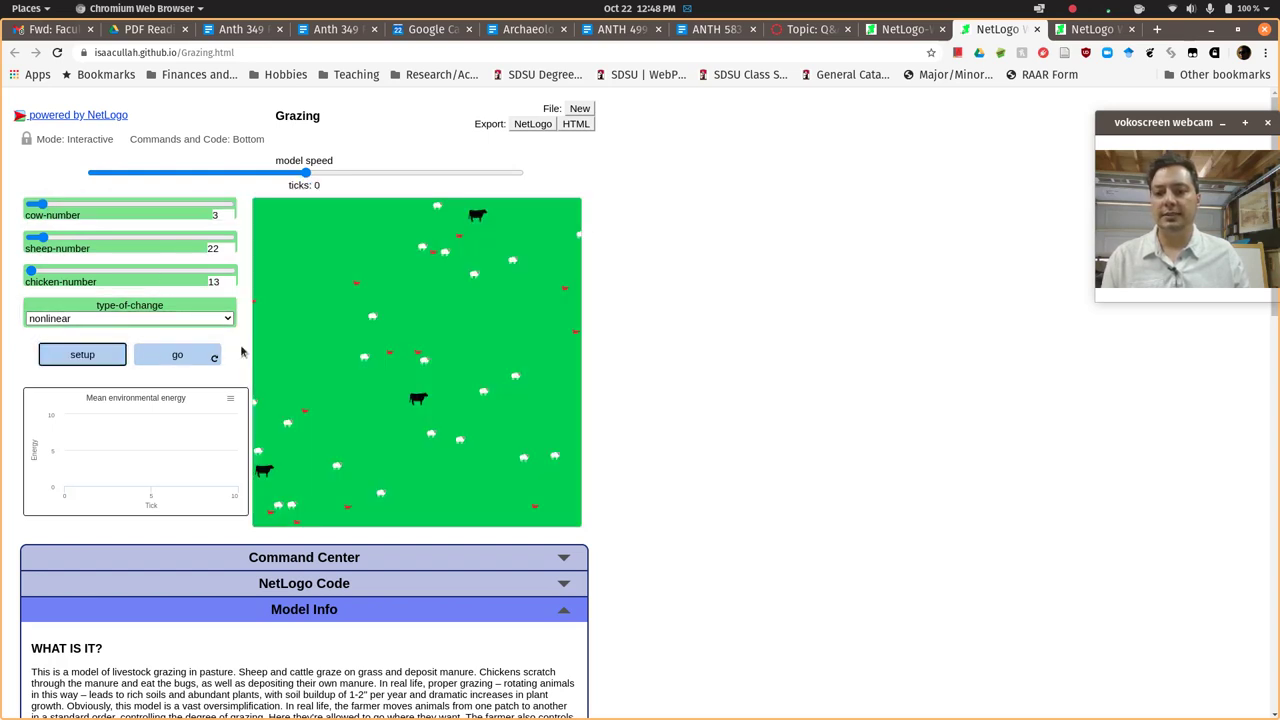
pyautogui.click(205, 354)
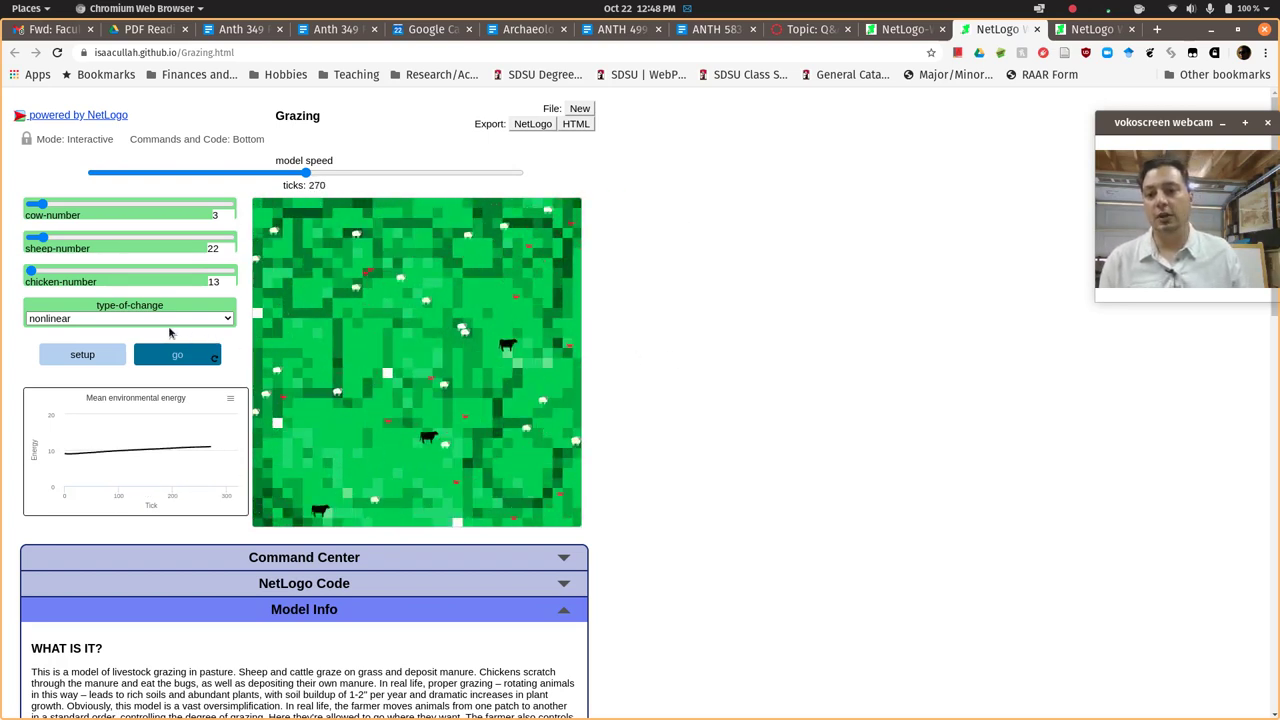
pyautogui.click(212, 360)
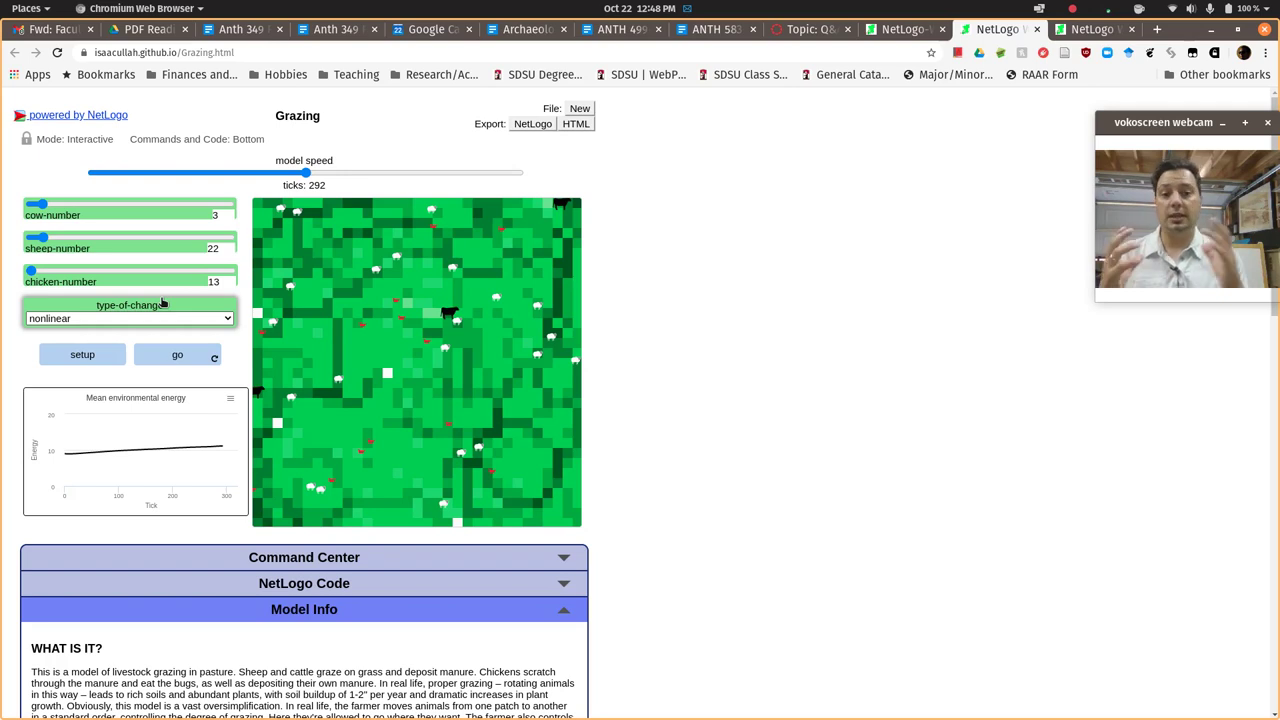
pyautogui.scroll(-6, 194, 583)
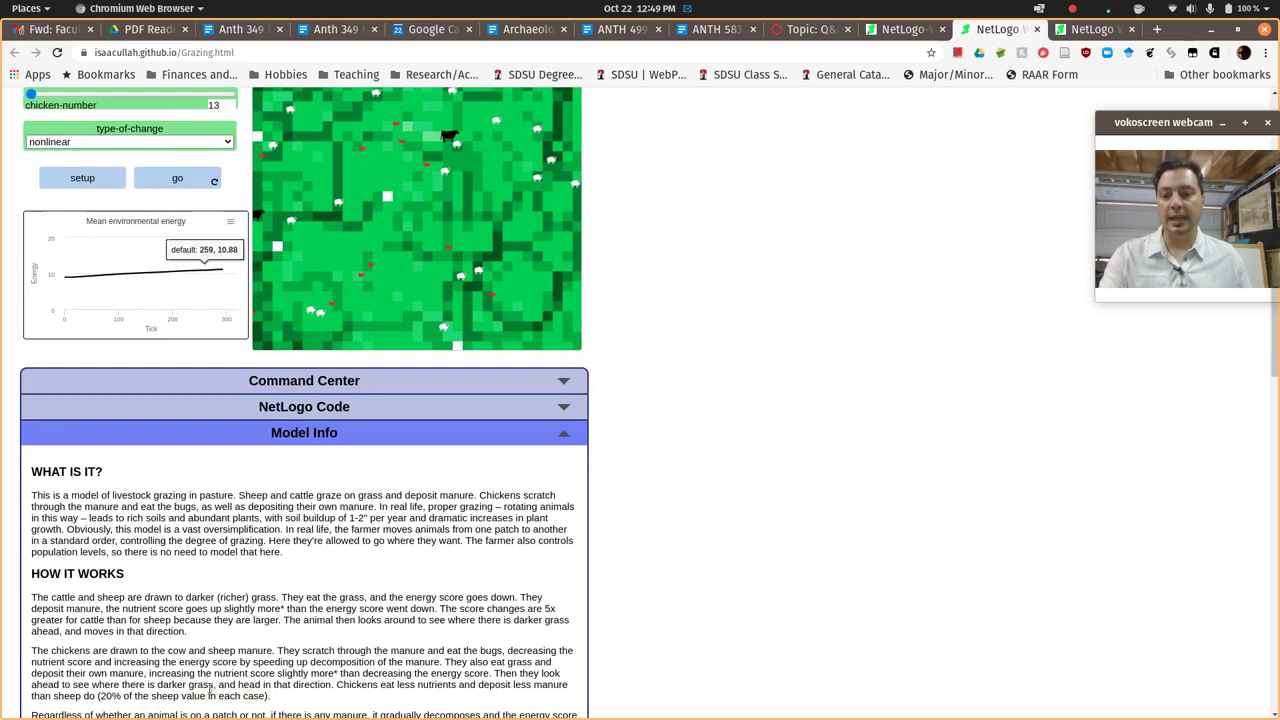
pyautogui.scroll(6, 210, 692)
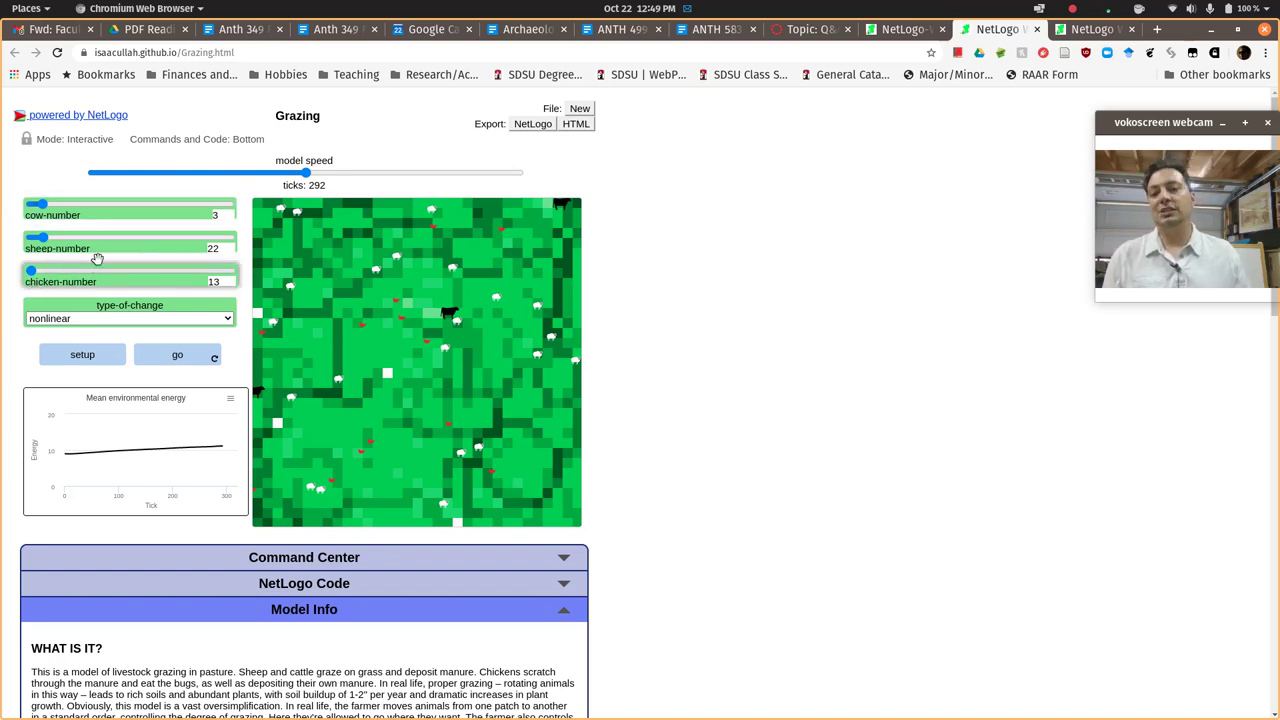
# - Raise cow-number to 30 and chicken-number to 67, leaving sheep at 22
pyautogui.click(49, 203)
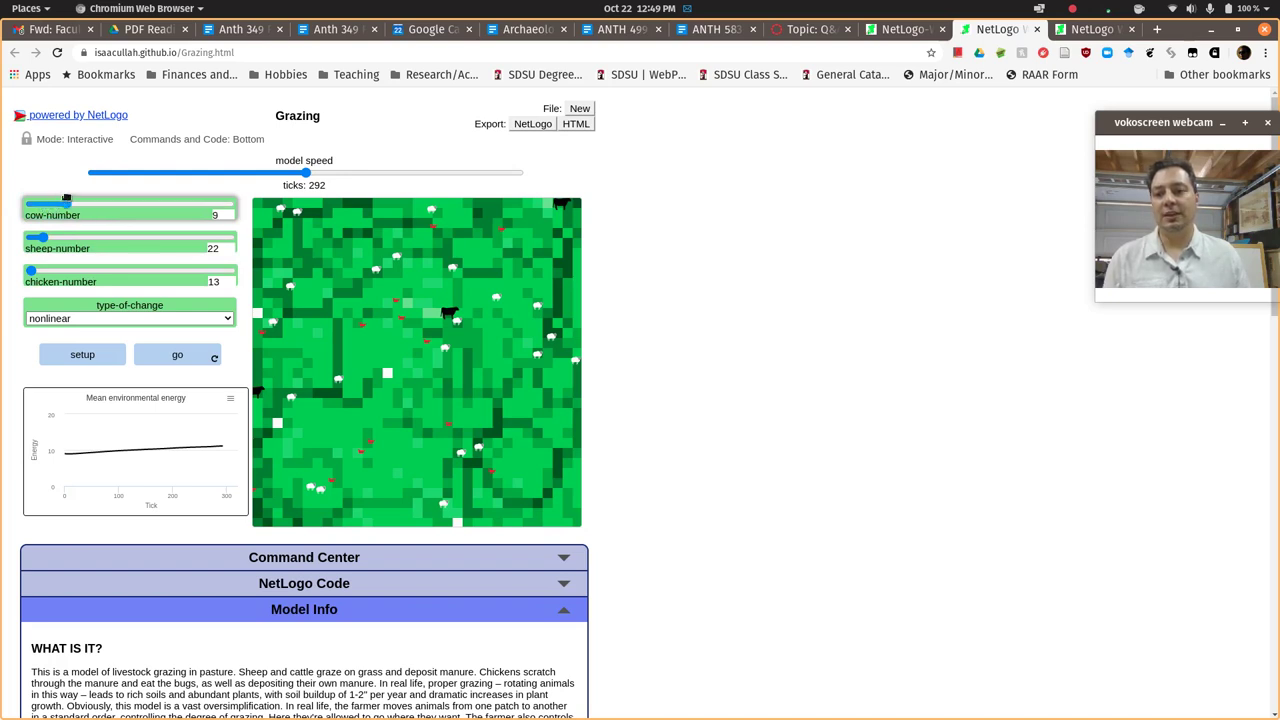
pyautogui.moveTo(53, 203); pyautogui.dragTo(148, 219)
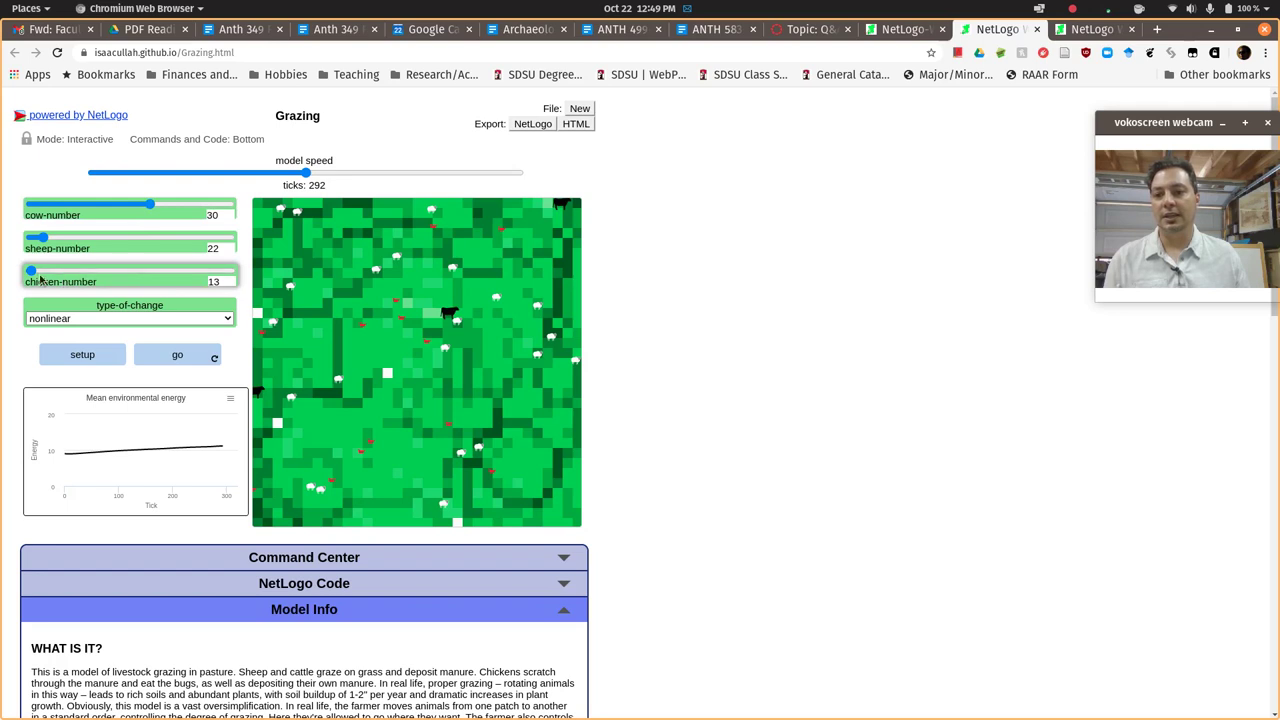
pyautogui.moveTo(32, 272); pyautogui.dragTo(32, 272)
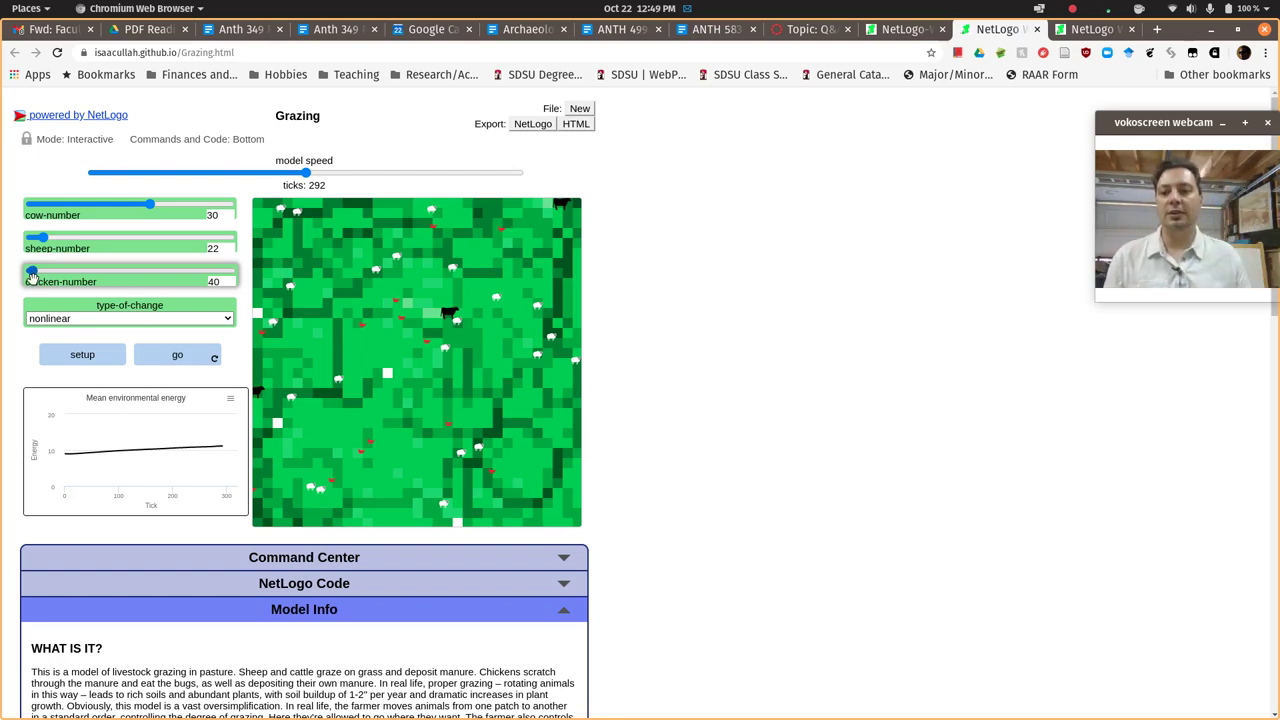
pyautogui.moveTo(33, 278); pyautogui.dragTo(33, 270)
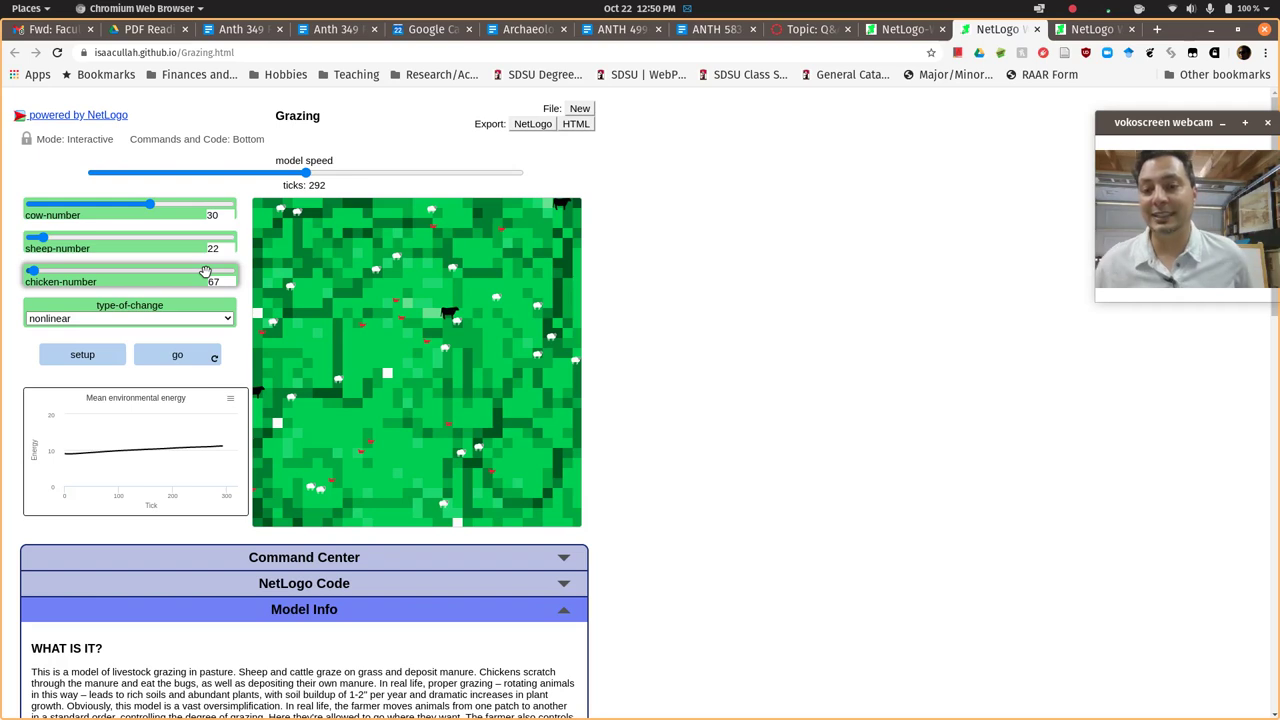
# - Inspect the Grazing run's mean environmental energy plot
pyautogui.moveTo(243, 432)
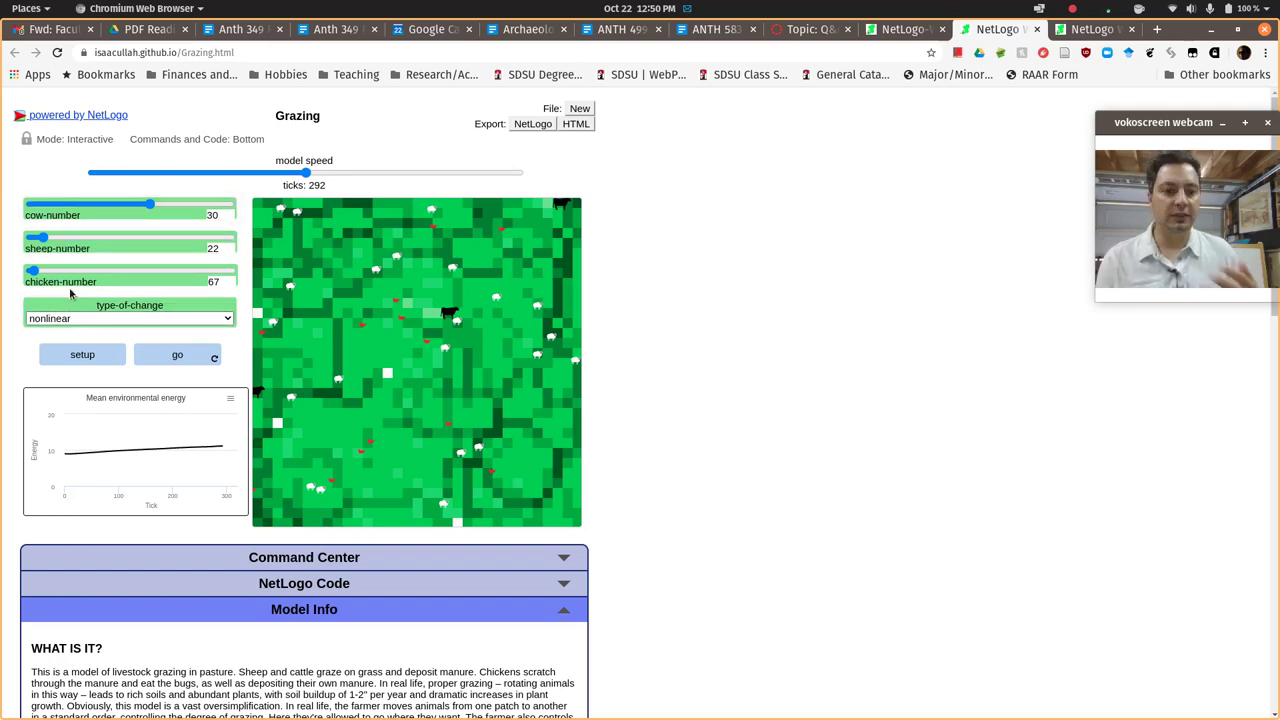
pyautogui.scroll(-3, 214, 430)
pyautogui.scroll(3, 230, 470)
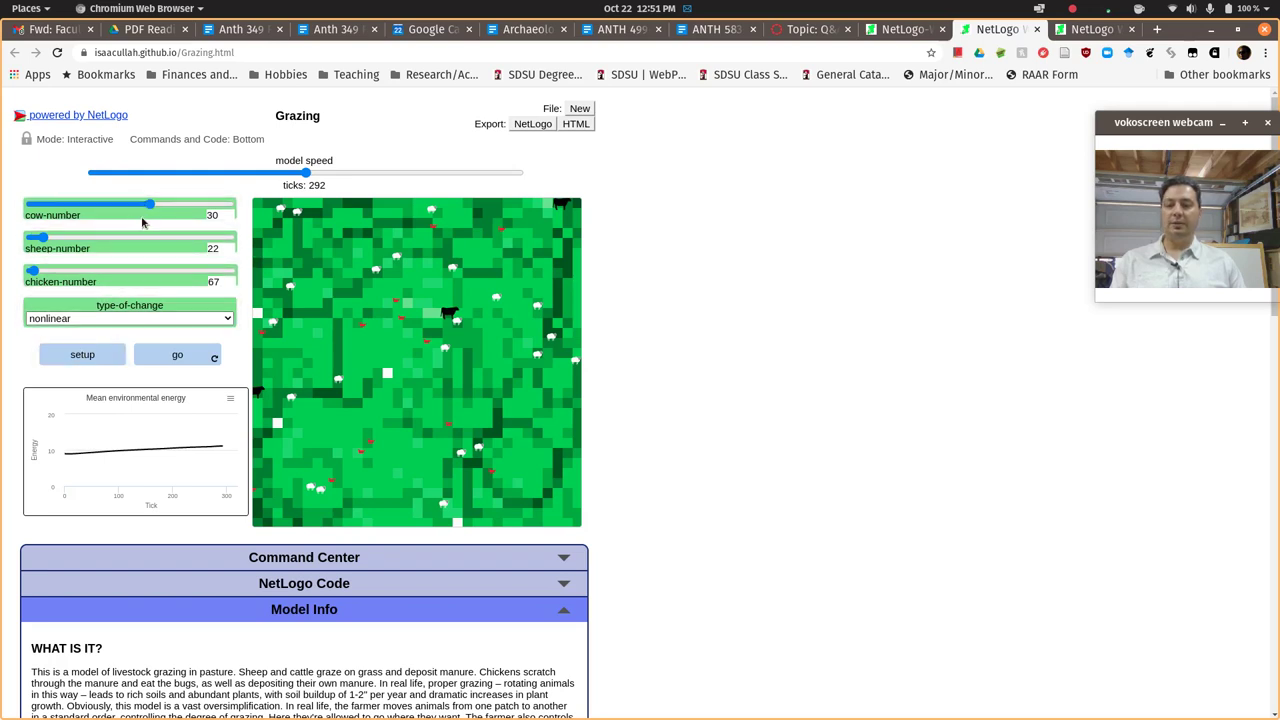
# - Switch to the Hunter/Buffalo model and expand and read its Model Info text
pyautogui.click(1090, 29)
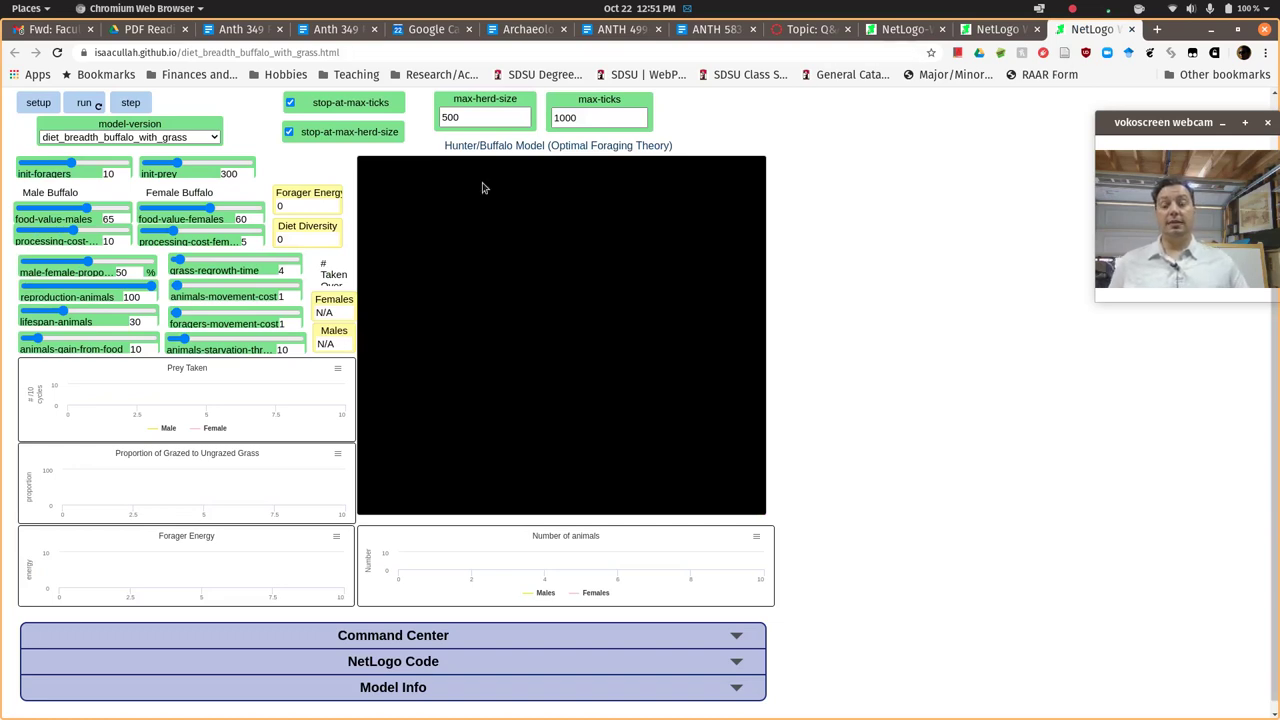
pyautogui.scroll(-1, 678, 481)
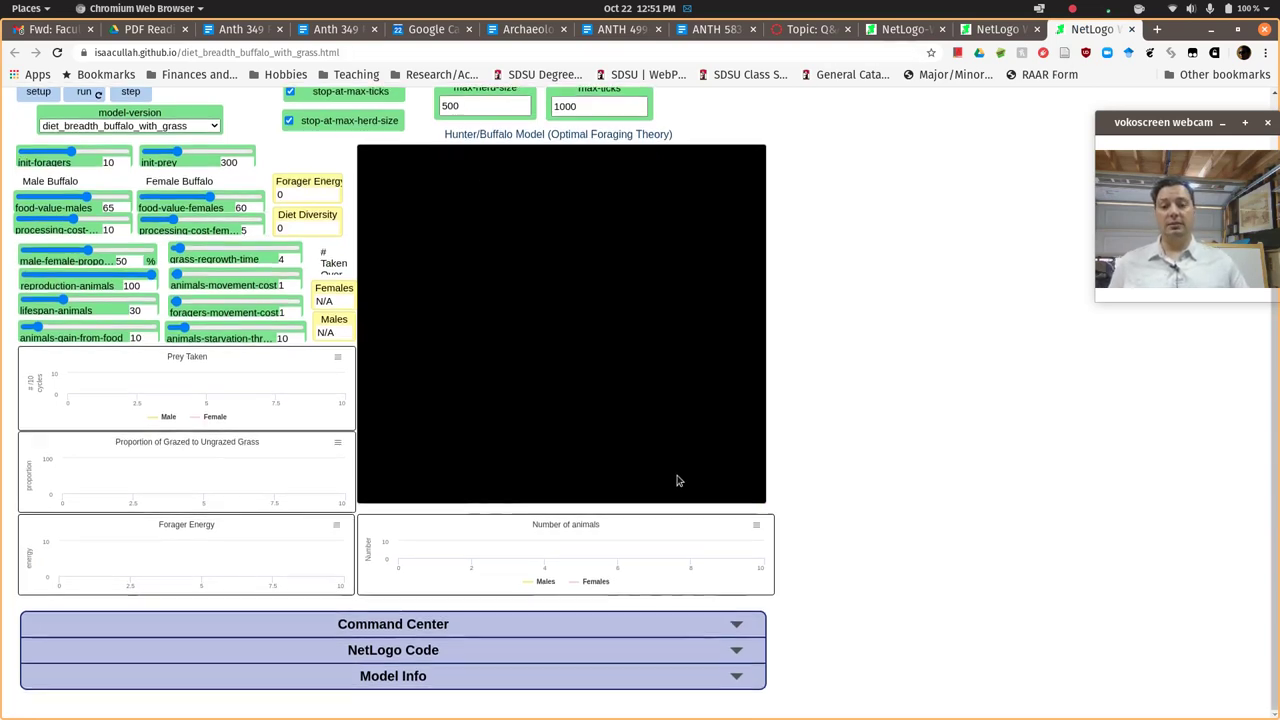
pyautogui.click(737, 677)
pyautogui.scroll(-3, 712, 520)
pyautogui.scroll(-5, 706, 515)
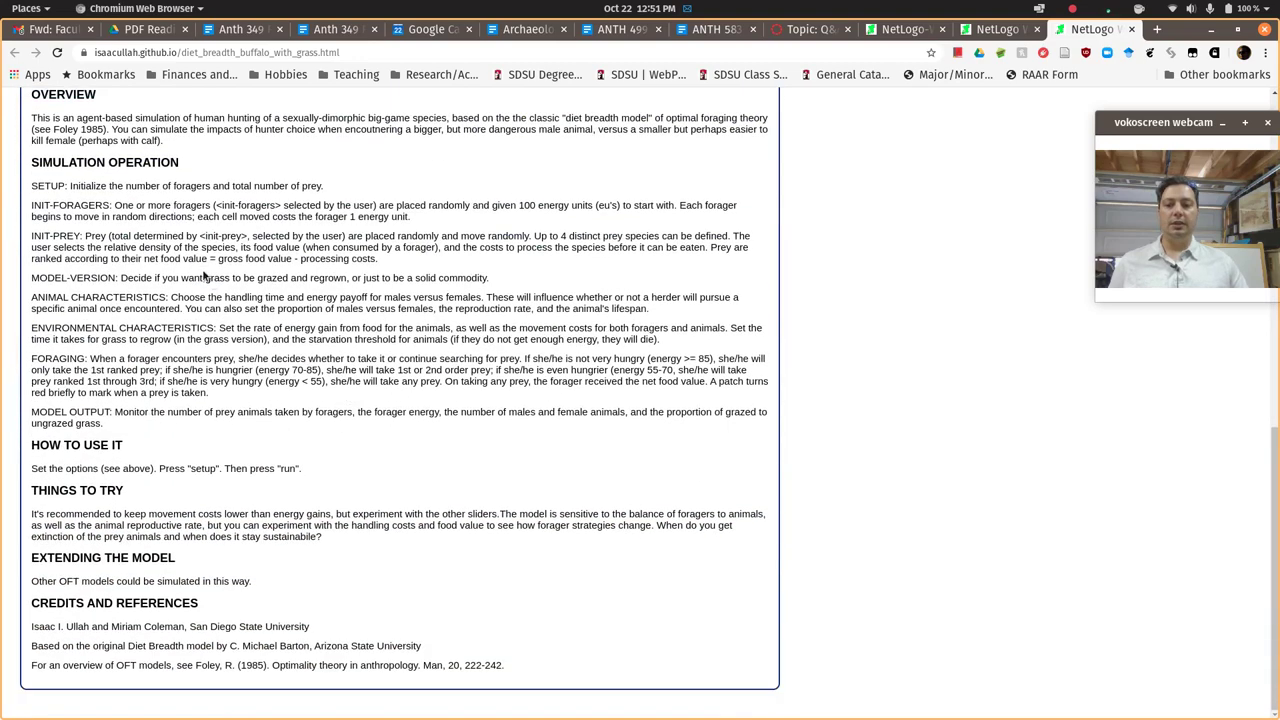
pyautogui.scroll(10, 288, 505)
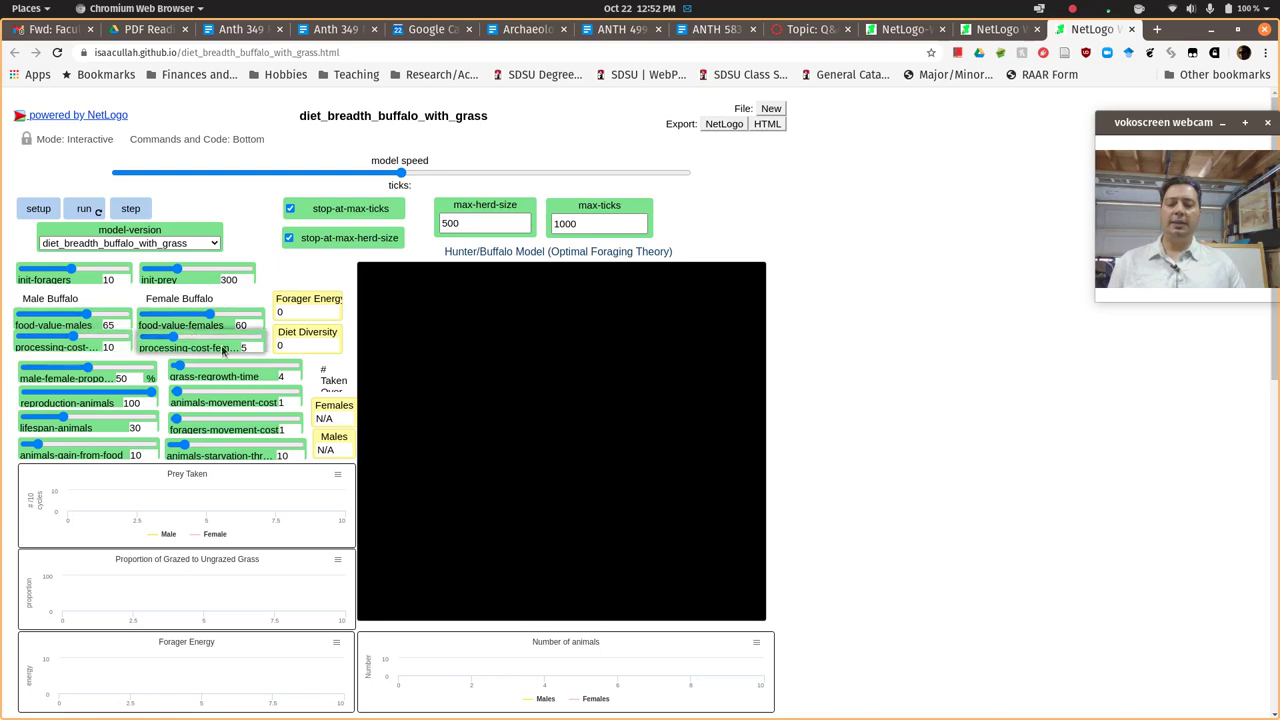
# - Set up the buffalo world and check the model-version list without changing it
pyautogui.click(38, 210)
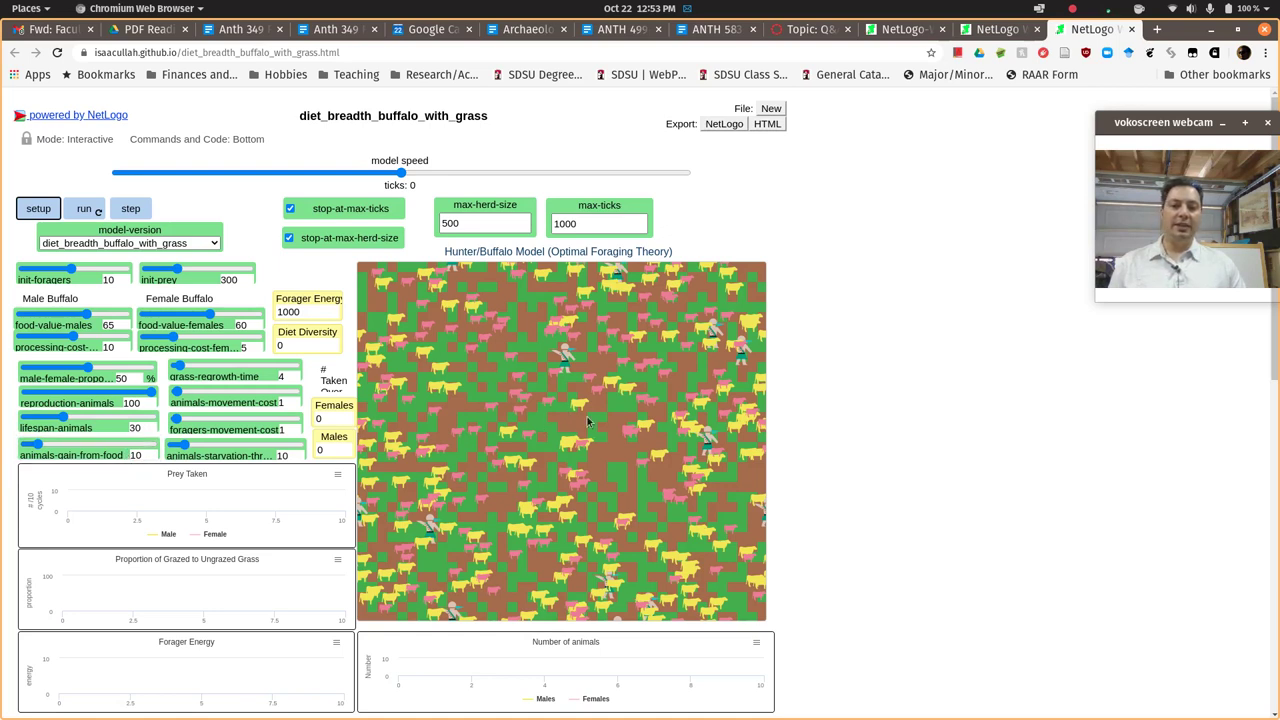
pyautogui.click(116, 243)
pyautogui.click(251, 229)
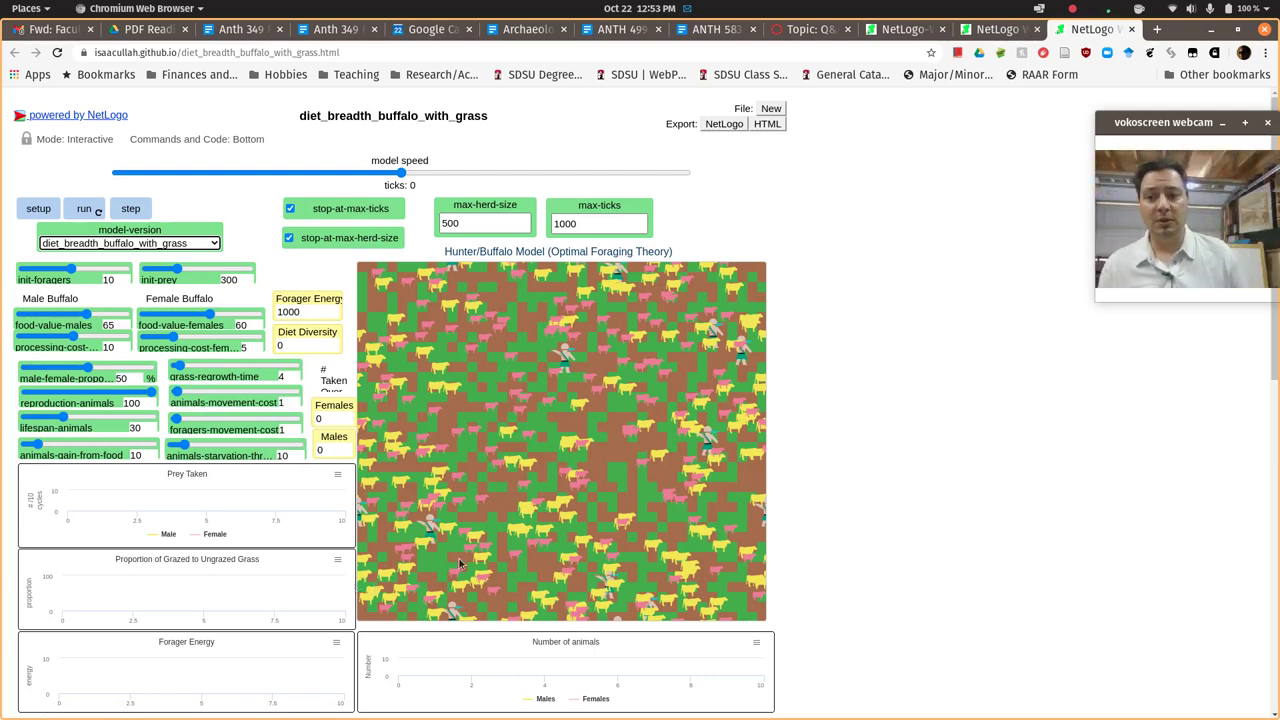
# - Switch the model version to diet_breadth_buffalo and set up the world again
pyautogui.click(188, 244)
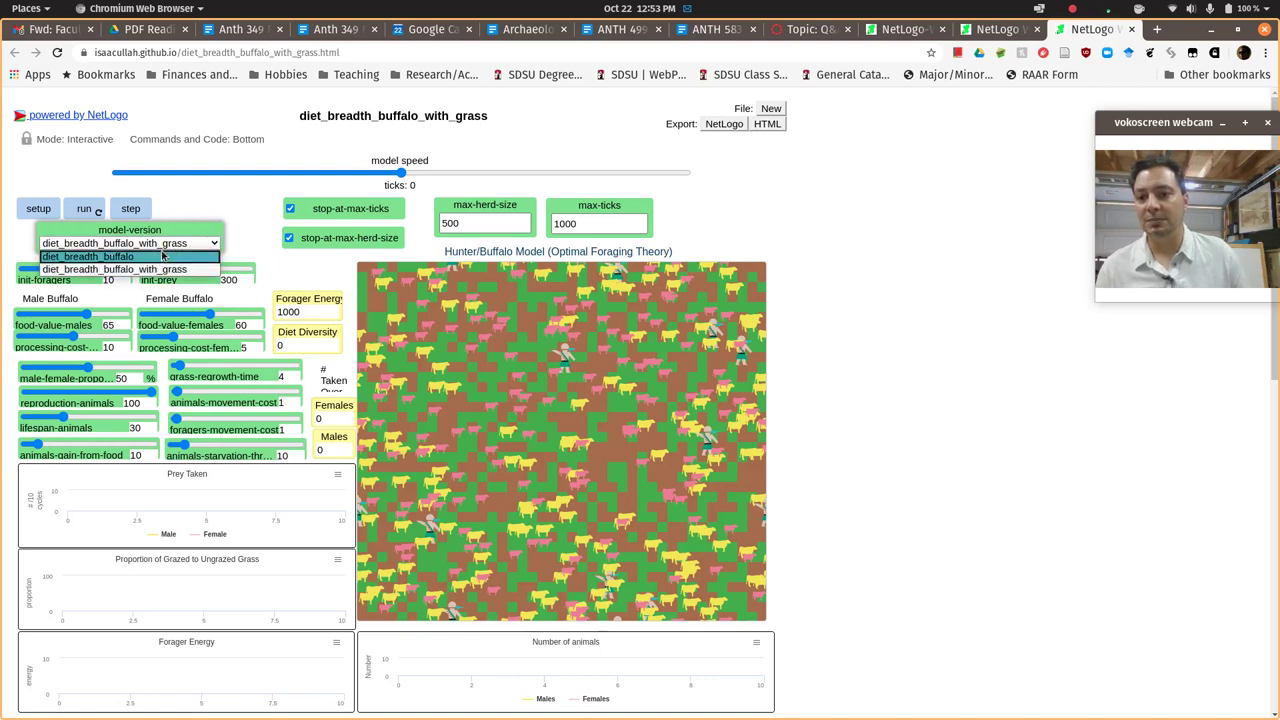
pyautogui.click(160, 258)
pyautogui.click(22, 206)
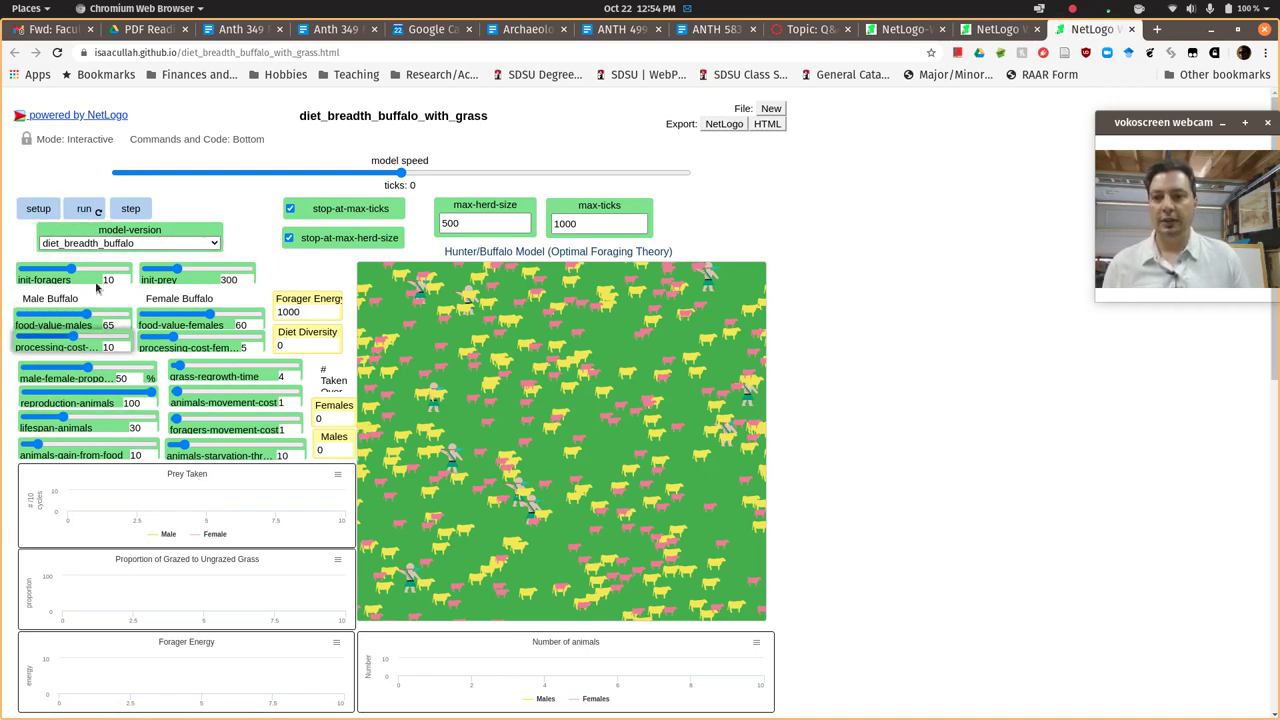
# - Run the buffalo model until tick 218, with Forager Energy down to 32
pyautogui.click(84, 208)
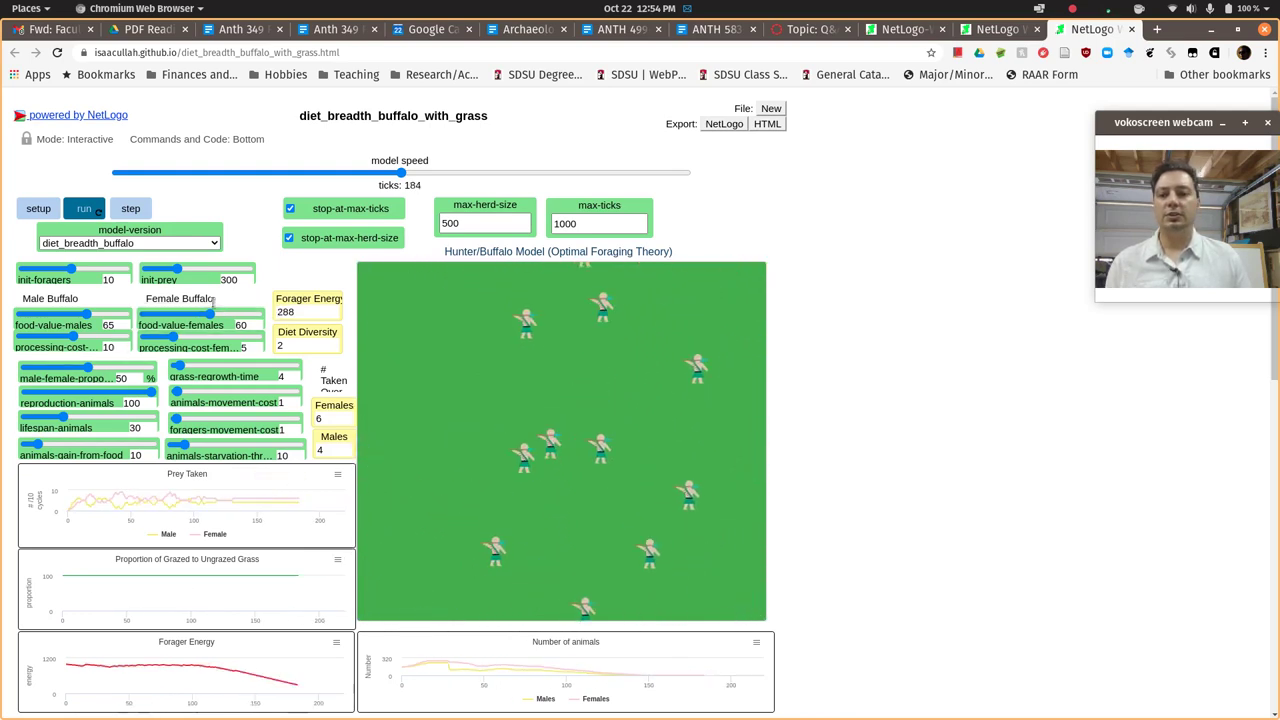
pyautogui.click(86, 210)
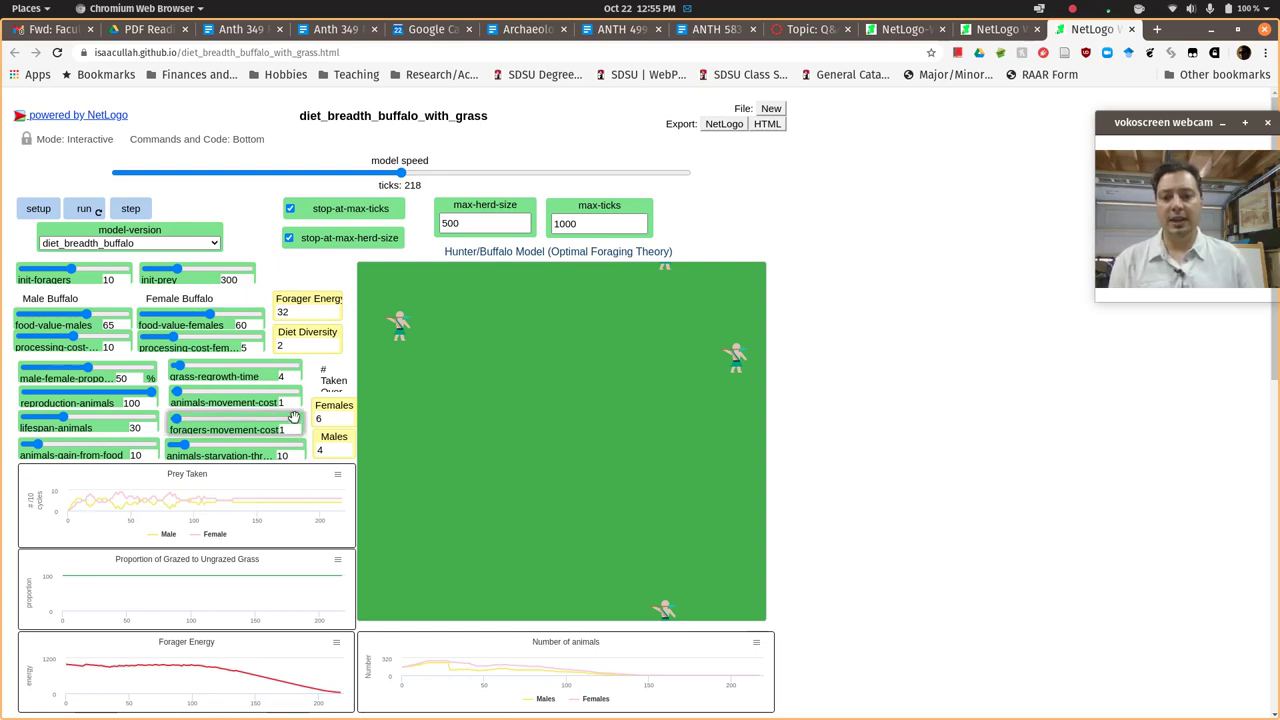
pyautogui.scroll(-3, 270, 425)
pyautogui.scroll(2, 282, 430)
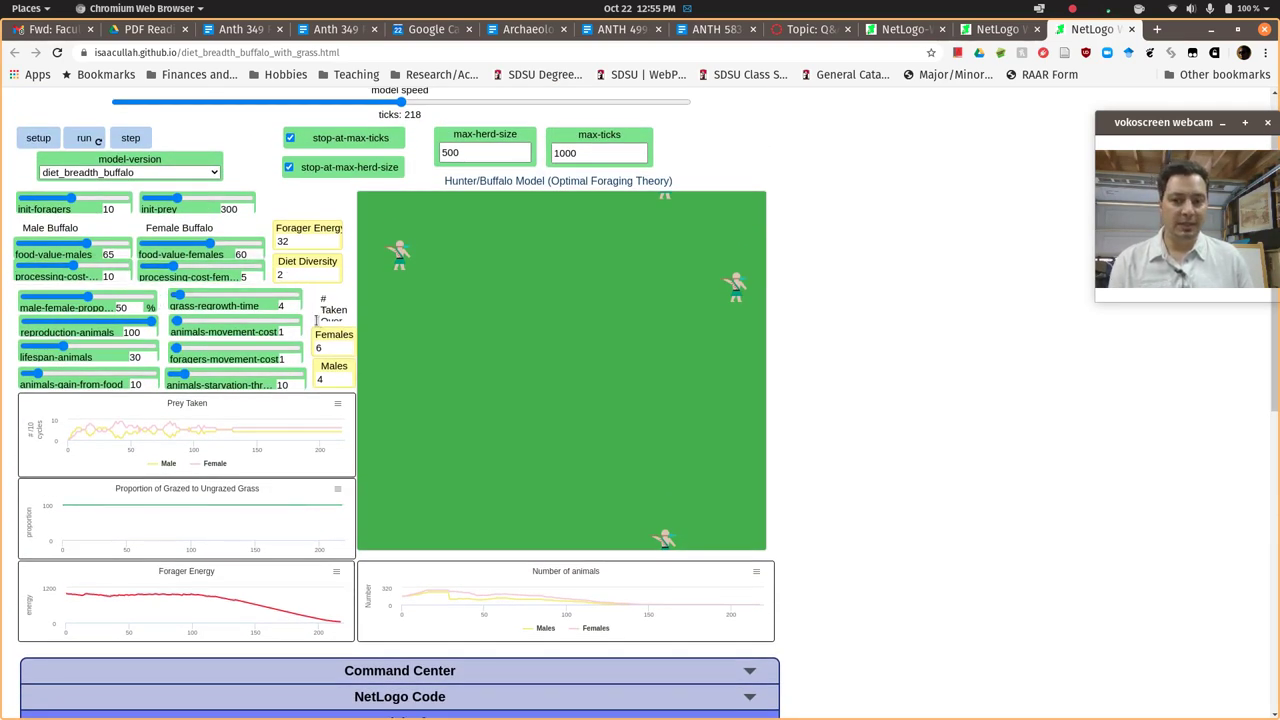